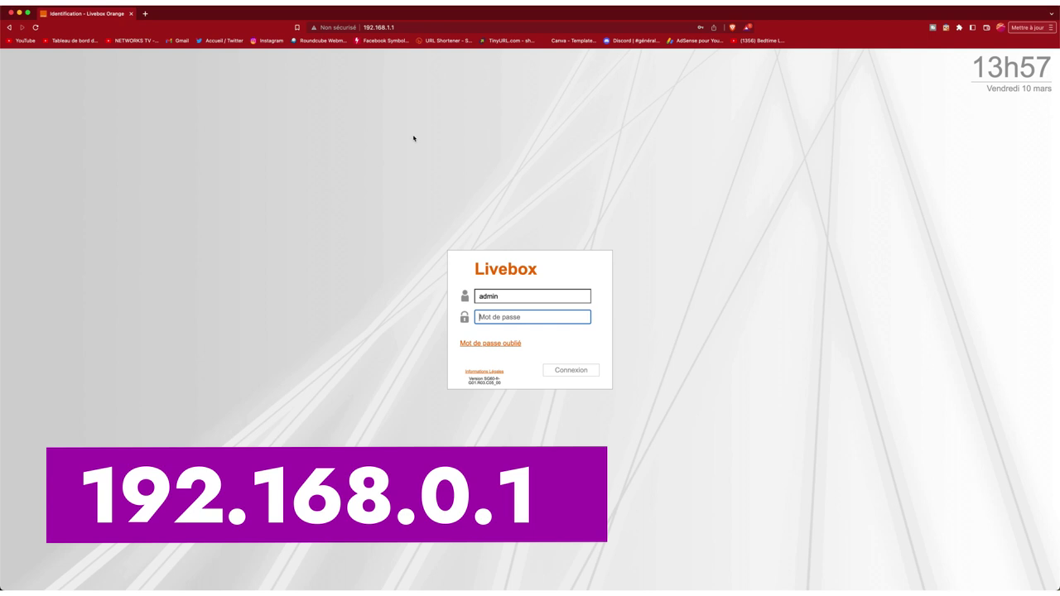
Step: Log in to the Livebox administration page as admin, filling in the saved account password
{"action": "left_click", "coordinate": [504, 316]}
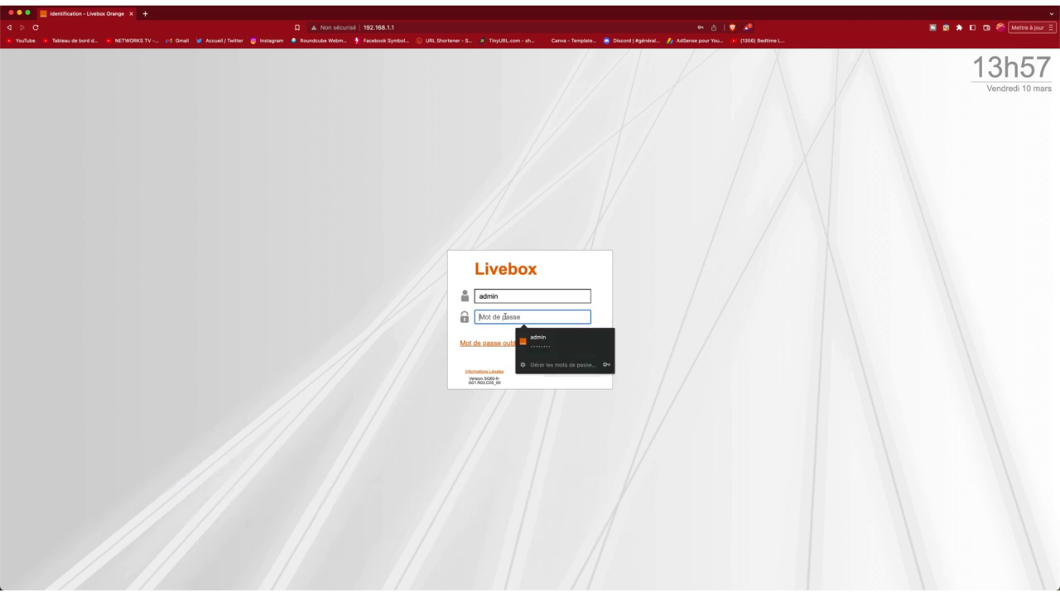
{"action": "left_click", "coordinate": [539, 338]}
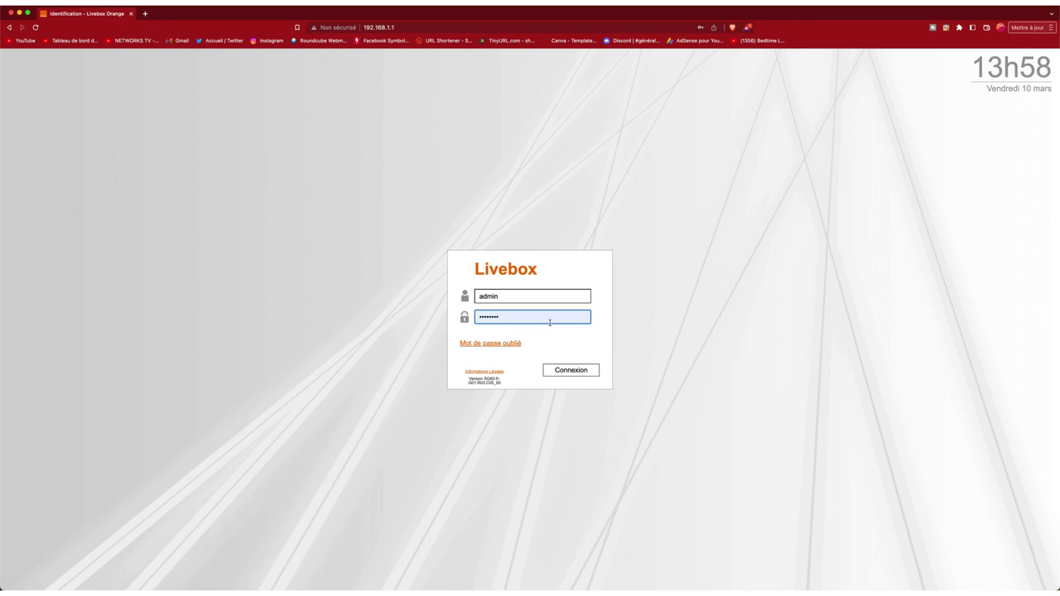
{"action": "left_click", "coordinate": [574, 371]}
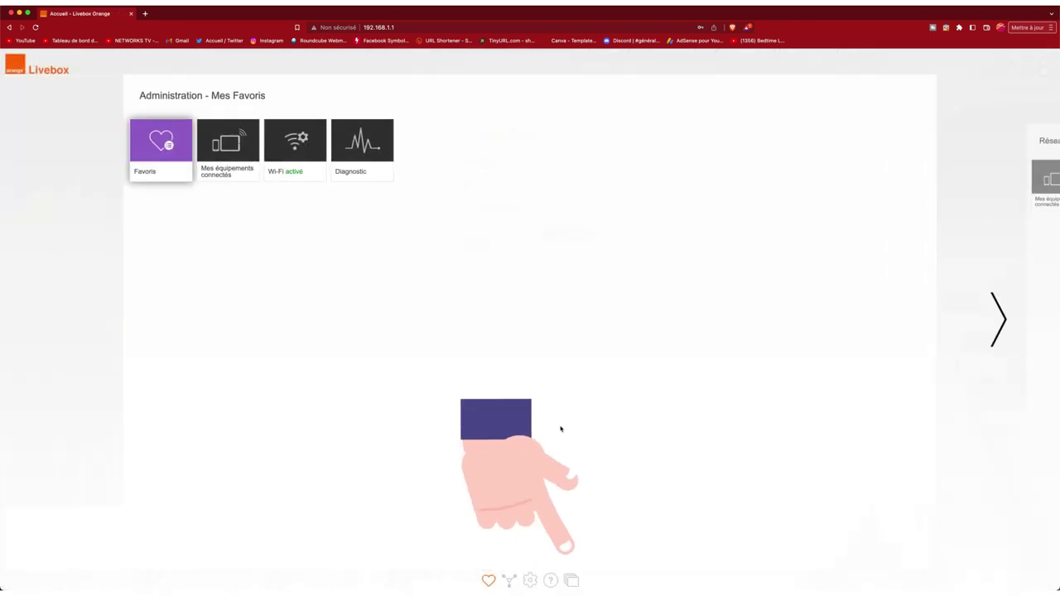
Step: Open the Réseau section of the Livebox advanced settings and go to the DHCP lease tables
{"action": "left_click", "coordinate": [530, 582]}
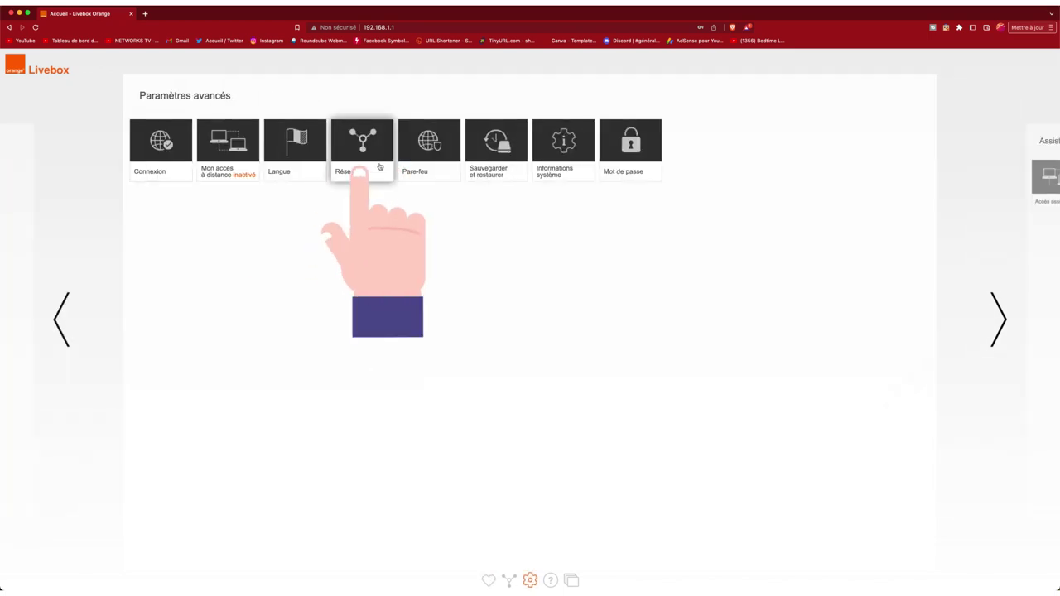
{"action": "left_click", "coordinate": [366, 163]}
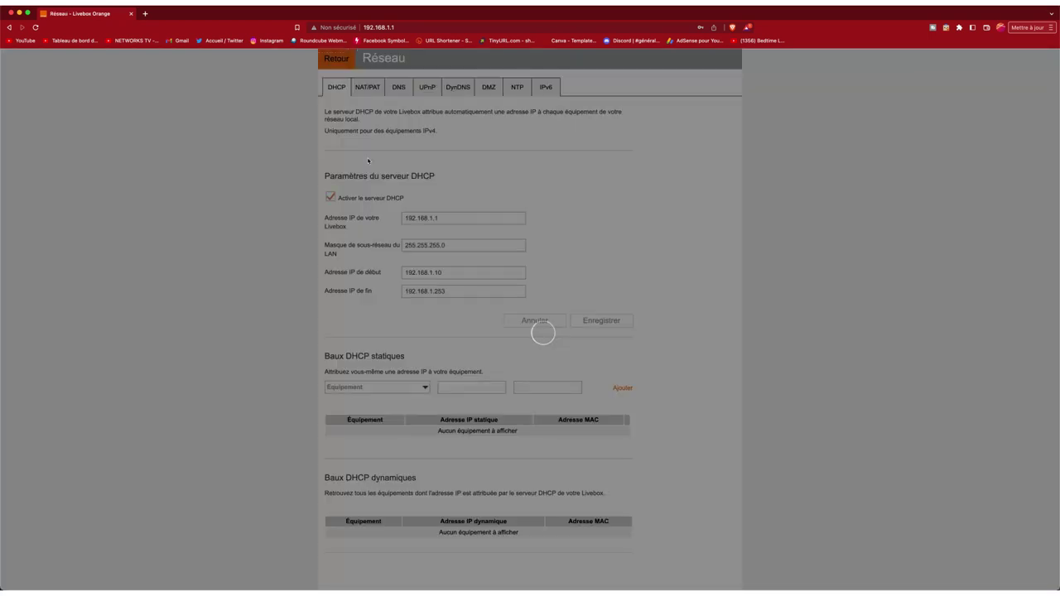
{"action": "scroll", "coordinate": [555, 362], "scroll_direction": "down", "scroll_amount": 5}
{"action": "left_click", "coordinate": [555, 362]}
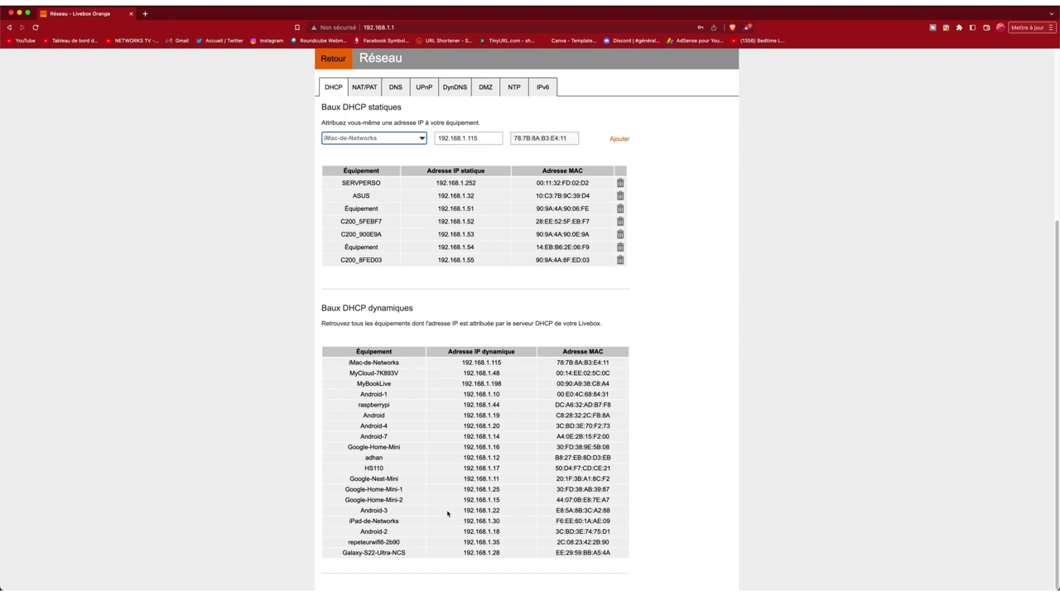
Step: Add a static DHCP lease for iMac-de-Networks with the IP address 192.168.1.115
{"action": "scroll", "coordinate": [448, 515], "scroll_direction": "up", "scroll_amount": 5}
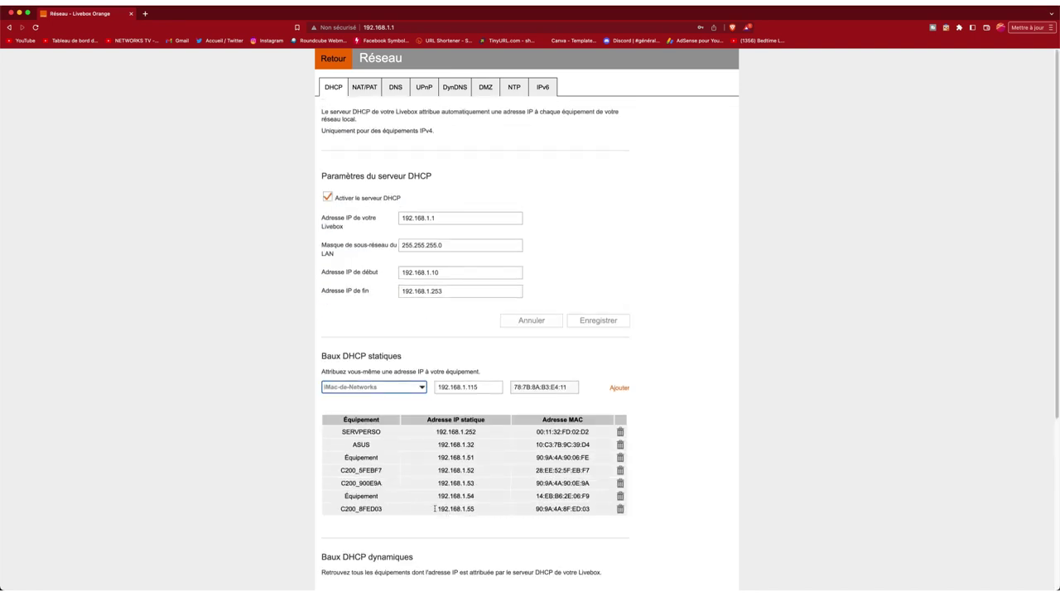
{"action": "left_click", "coordinate": [388, 392]}
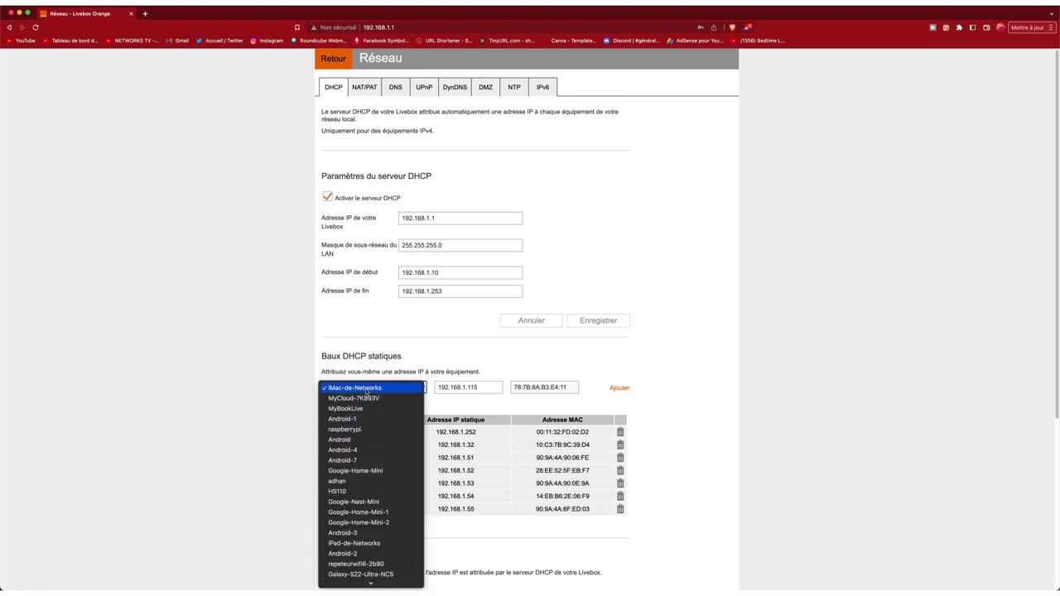
{"action": "left_click", "coordinate": [367, 389]}
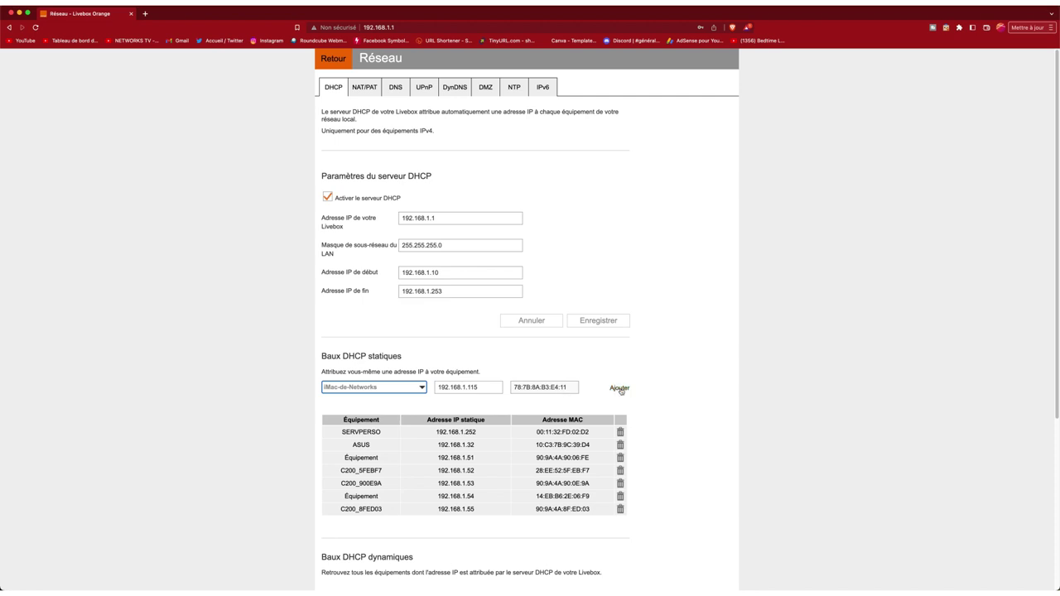
{"action": "left_click", "coordinate": [621, 388]}
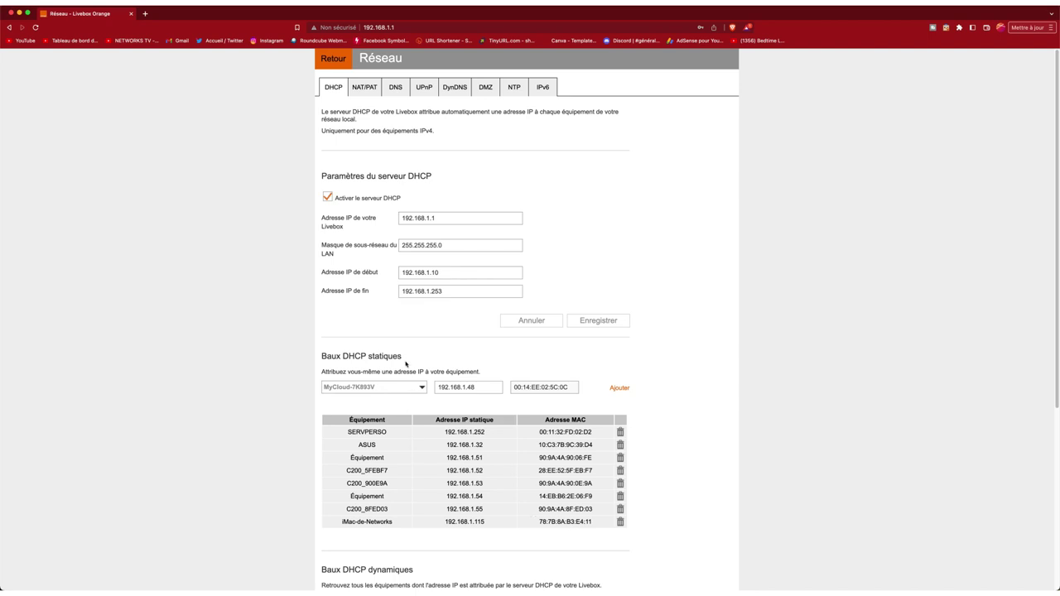
{"action": "left_click_drag", "start_coordinate": [403, 357], "coordinate": [320, 358]}
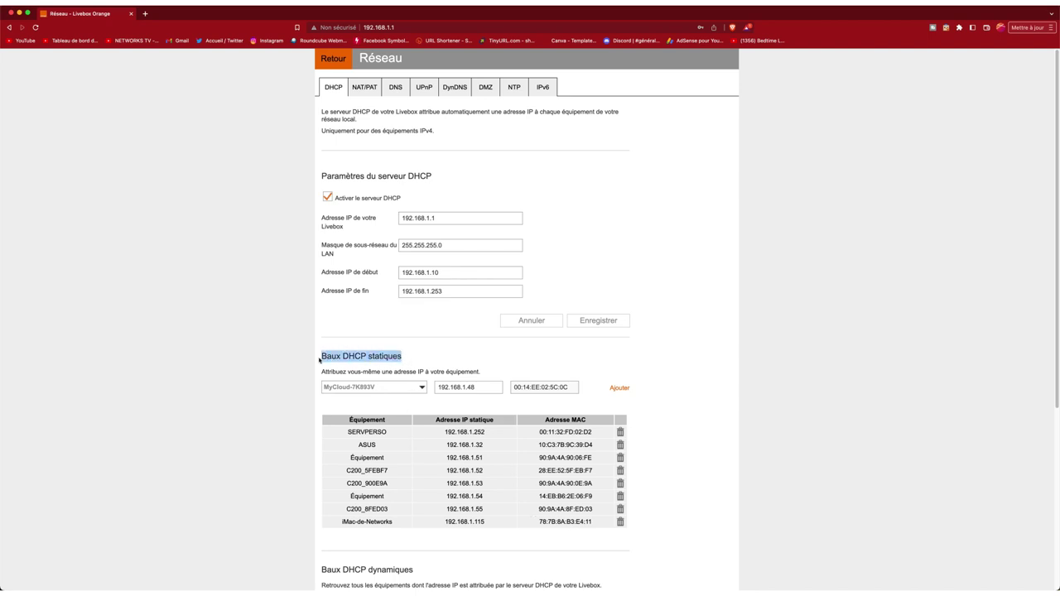
{"action": "left_click", "coordinate": [418, 539]}
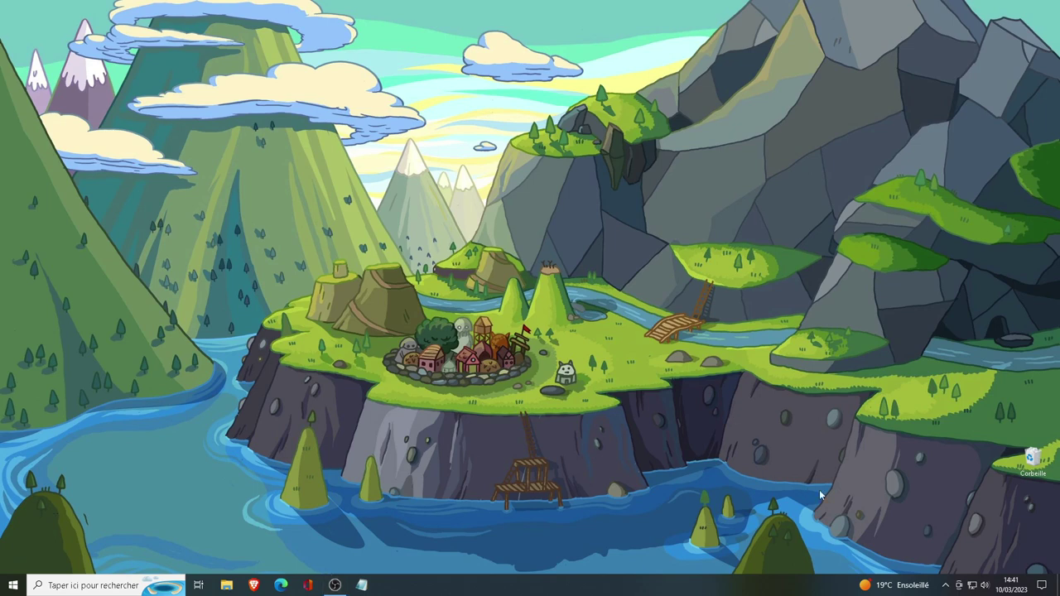
Step: On the Windows PC, open the network and Internet settings and display the network adapter connections
{"action": "left_click", "coordinate": [972, 590]}
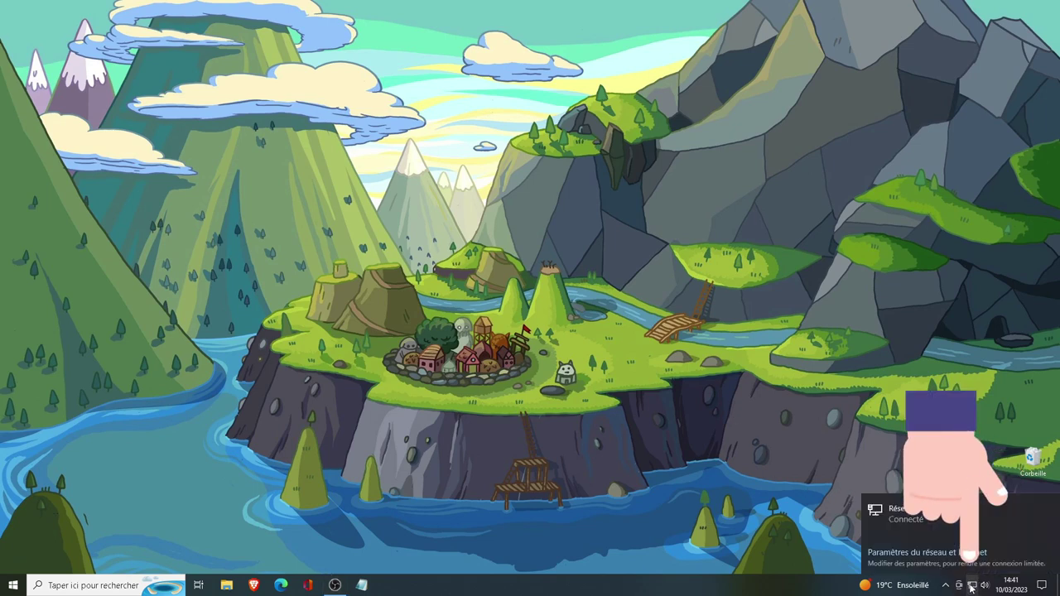
{"action": "left_click", "coordinate": [945, 553]}
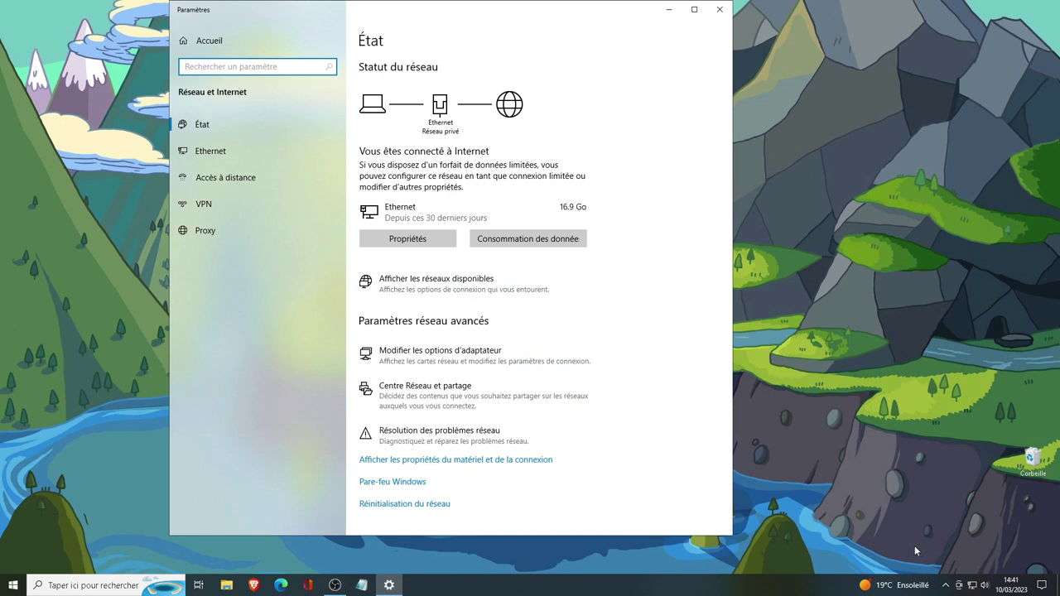
{"action": "left_click", "coordinate": [483, 361]}
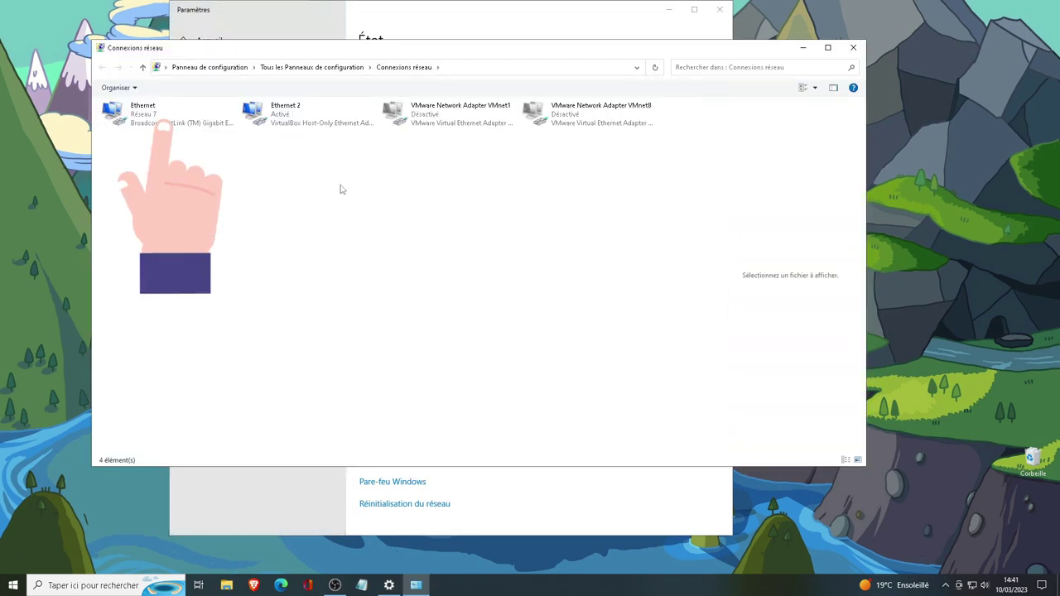
Step: Open the Internet Protocol version 4 (TCP/IPv4) properties of the Ethernet adapter
{"action": "double_click", "coordinate": [149, 116]}
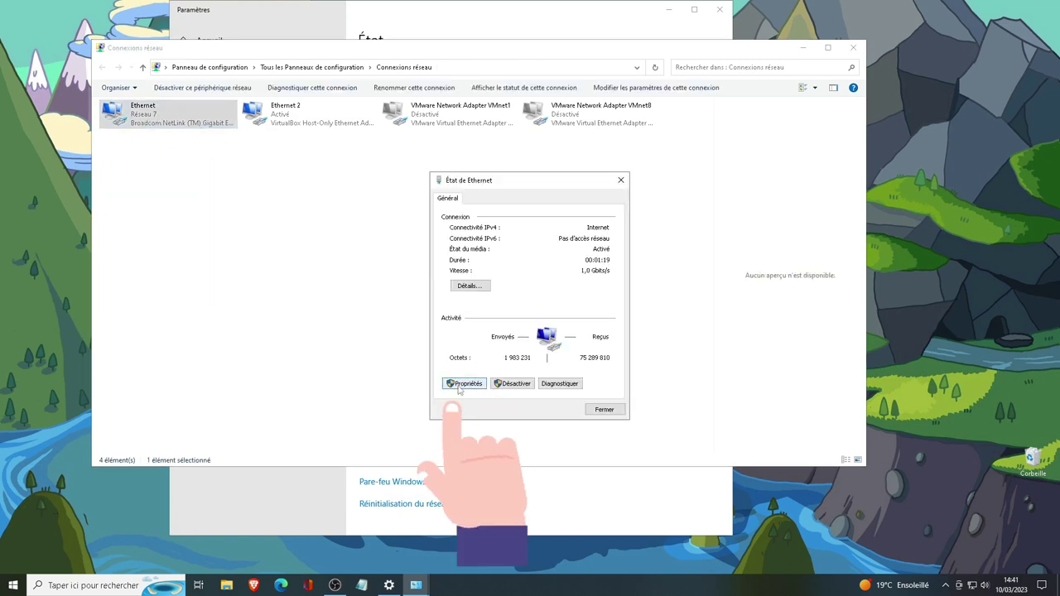
{"action": "left_click", "coordinate": [466, 384]}
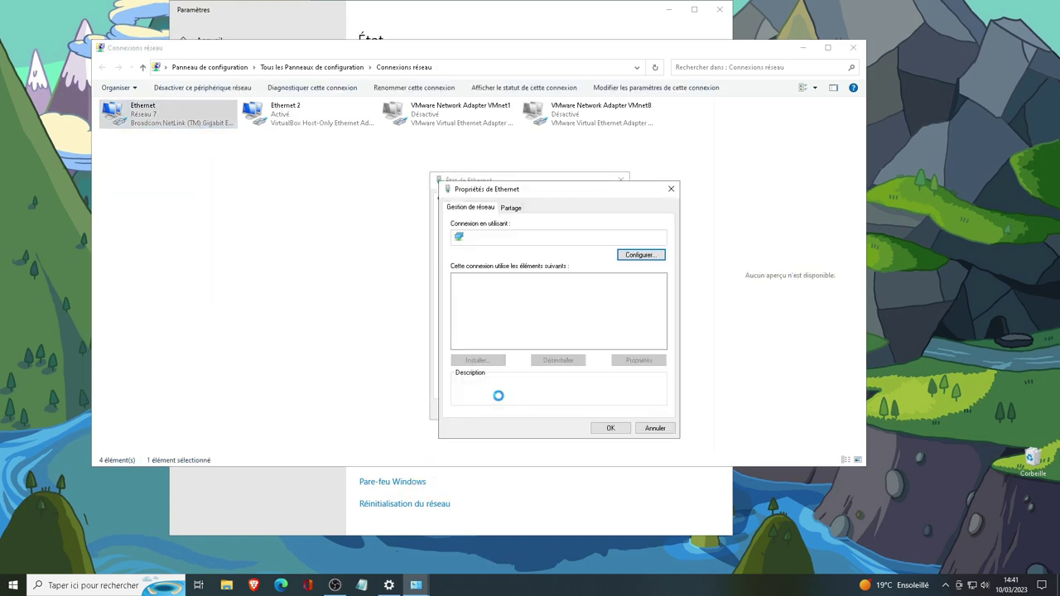
{"action": "scroll", "coordinate": [526, 322], "scroll_direction": "down", "scroll_amount": 1}
{"action": "scroll", "coordinate": [526, 321], "scroll_direction": "down", "scroll_amount": 1}
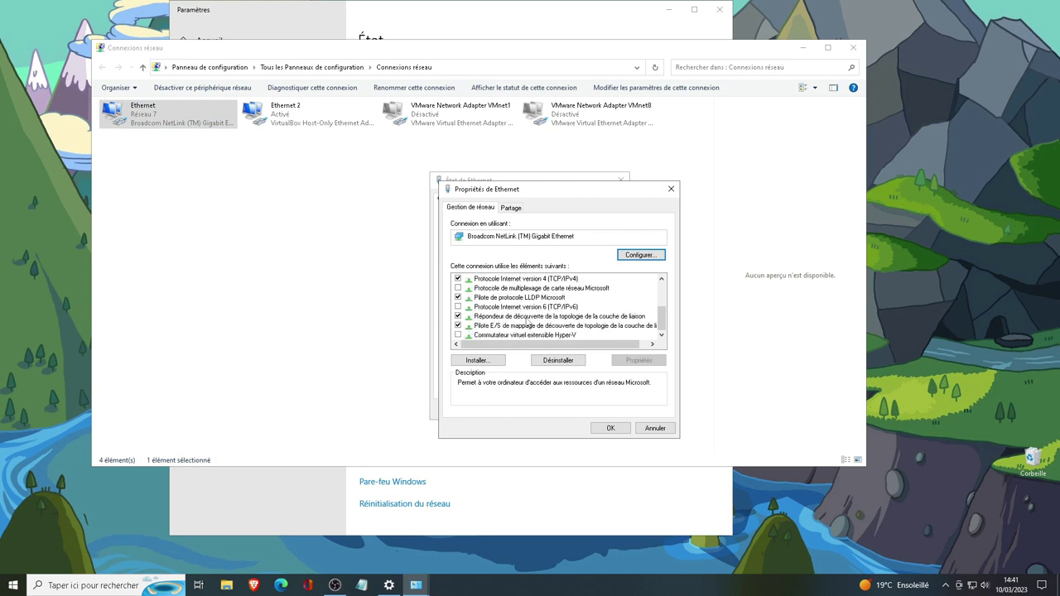
{"action": "left_click", "coordinate": [527, 280]}
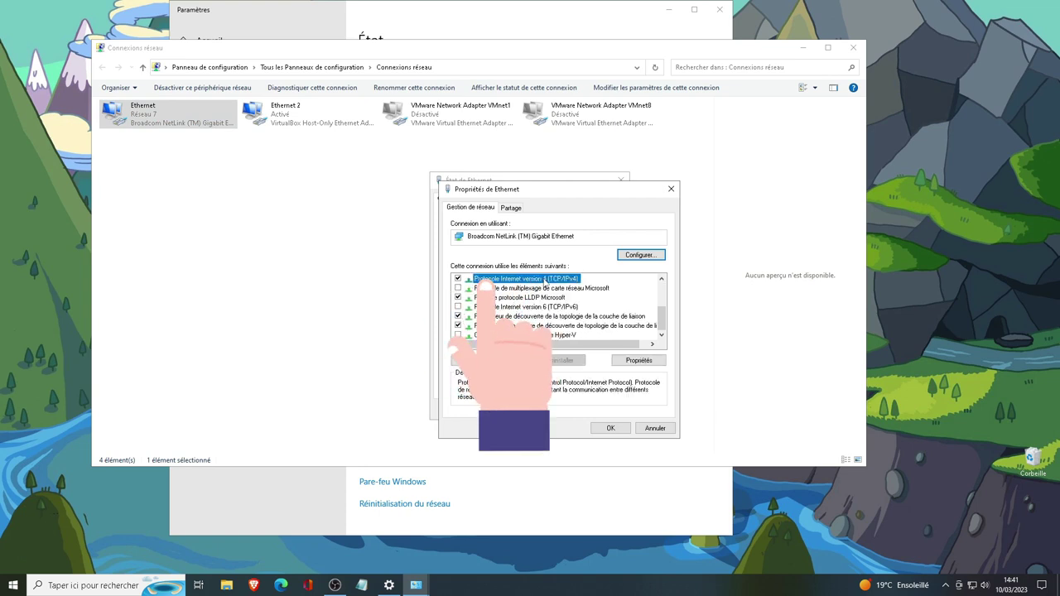
{"action": "left_click", "coordinate": [639, 362]}
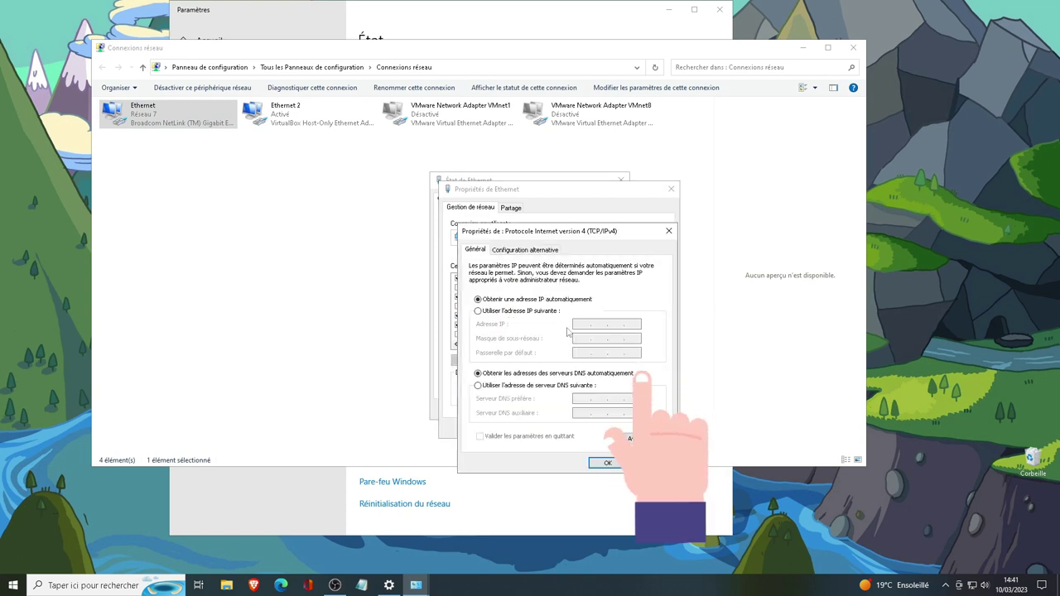
Step: Assign the manual IP address 192.168.1.126 with subnet mask 255.255.255.0 and default gateway 192.168.1.1
{"action": "left_click", "coordinate": [514, 312]}
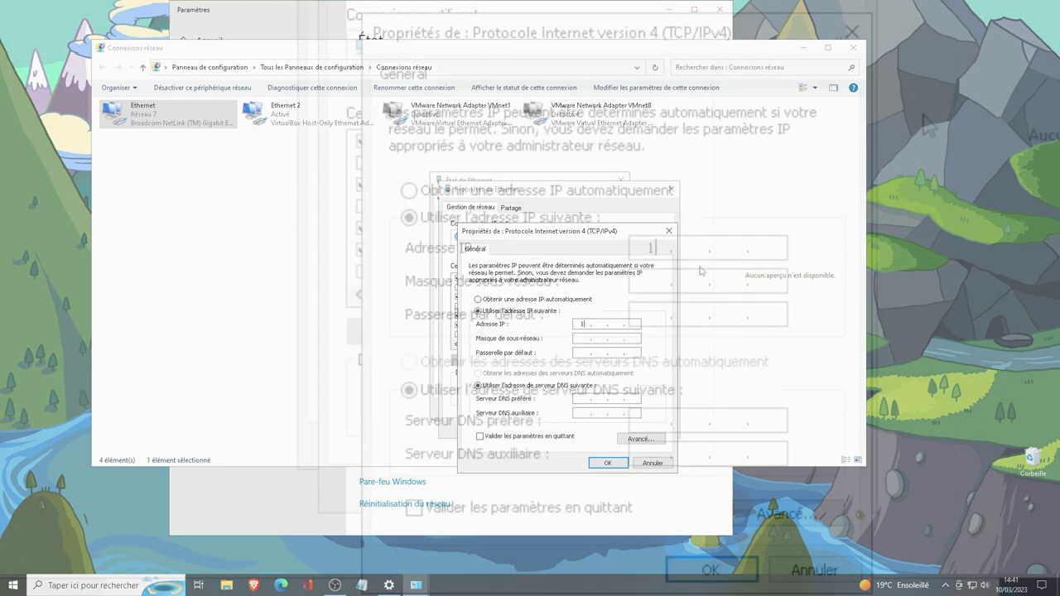
{"action": "type", "text": "192.16"}
{"action": "type", "text": "8.1."}
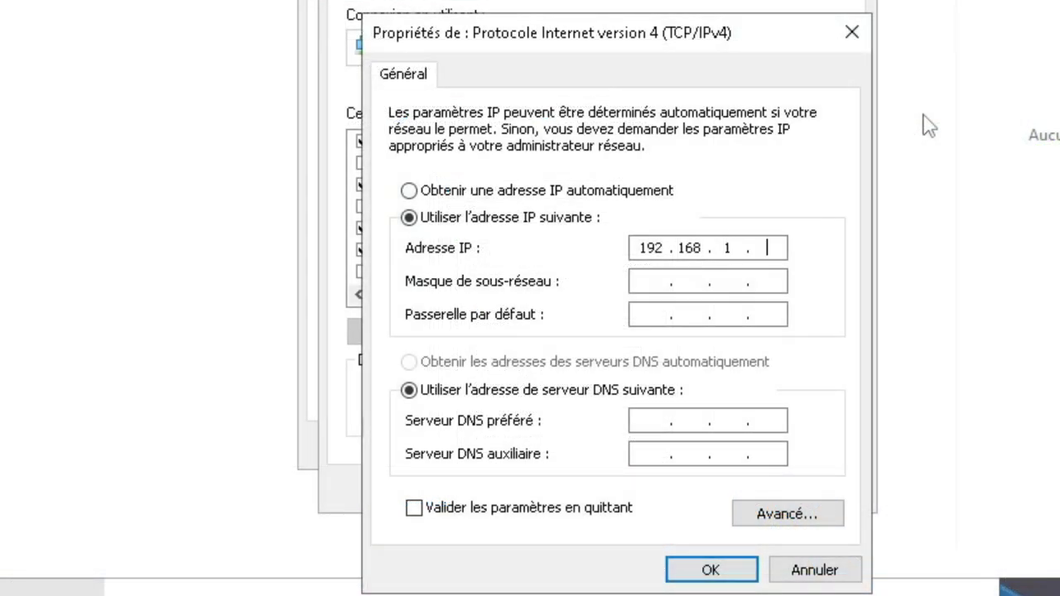
{"action": "type", "text": "126"}
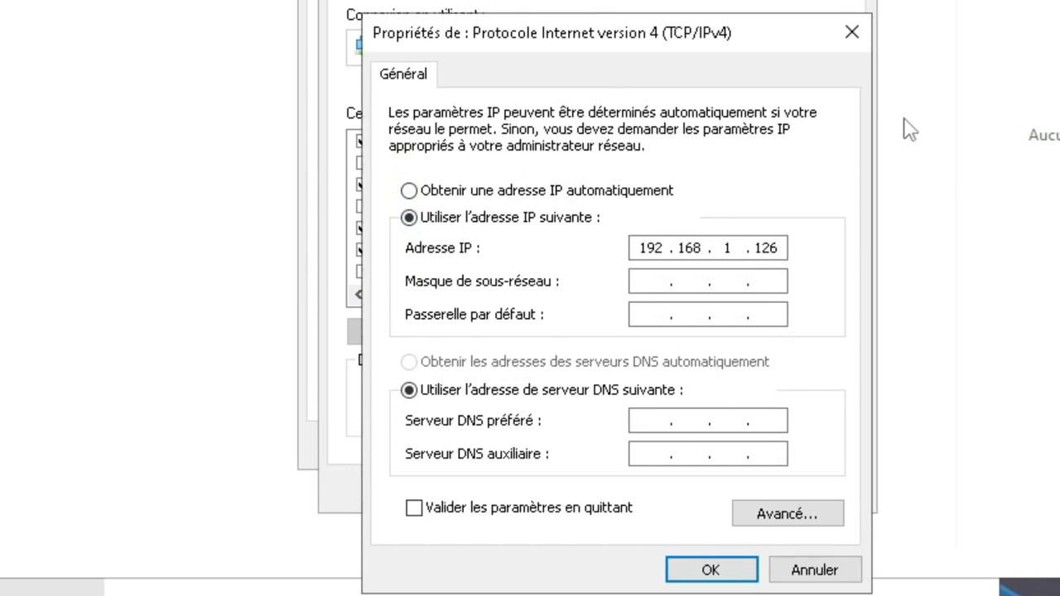
{"action": "left_click", "coordinate": [653, 281]}
{"action": "left_click", "coordinate": [647, 314]}
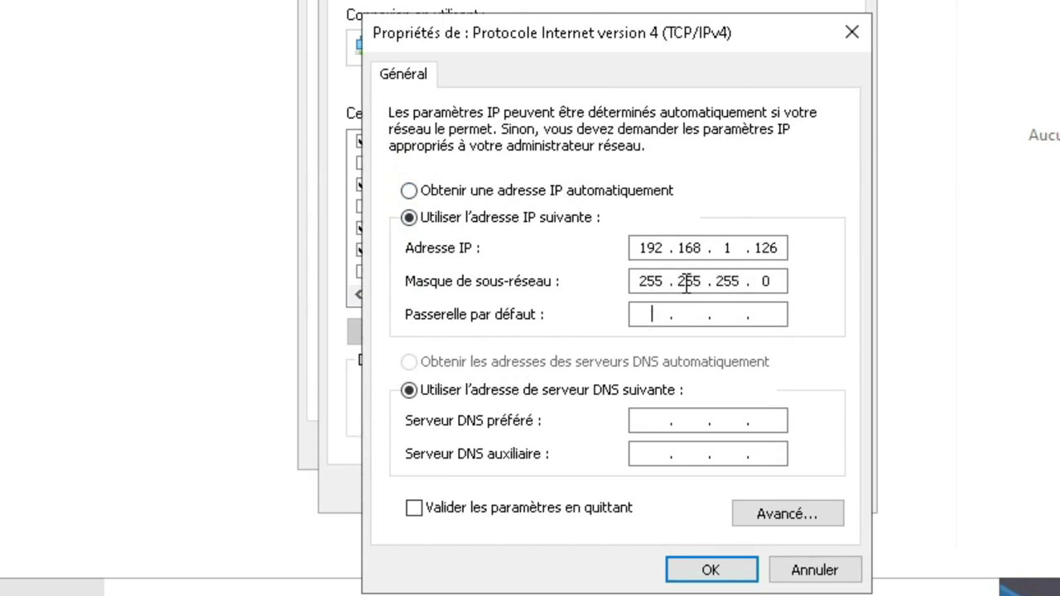
{"action": "type", "text": "192.168.1.1"}
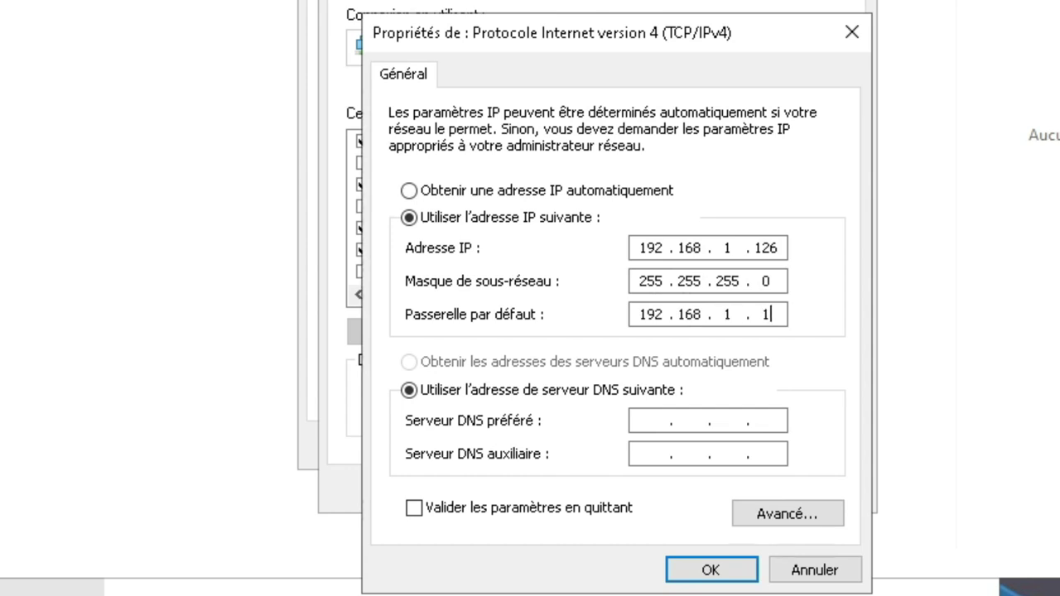
Step: Set the preferred DNS server to 192.168.1.1, enable validating the settings on exit, and save the Ethernet configuration
{"action": "left_click", "coordinate": [640, 420]}
{"action": "type", "text": "192 . 168 . 1 . 1"}
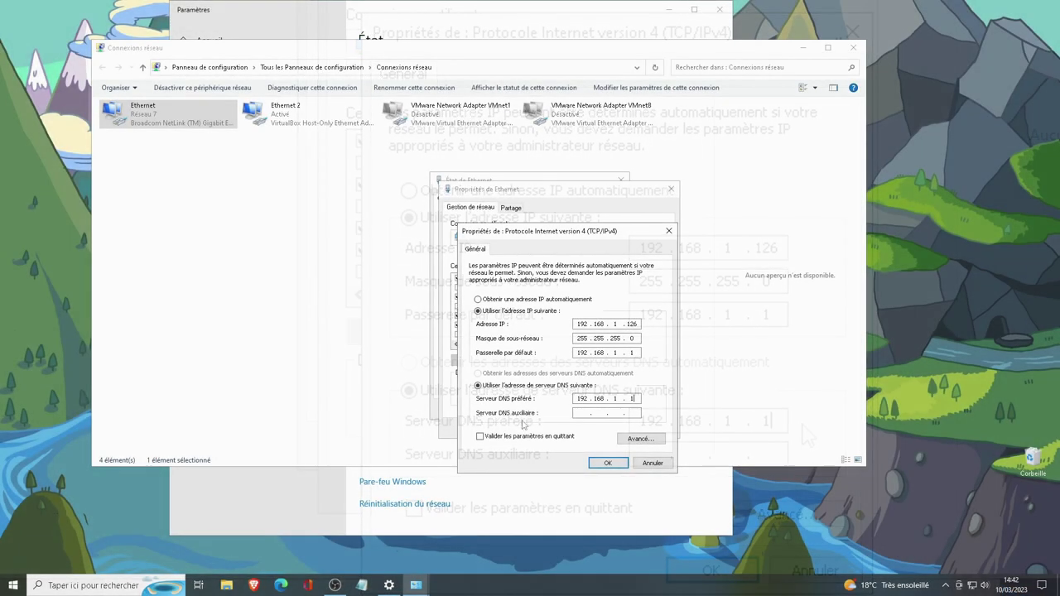
{"action": "left_click", "coordinate": [482, 436]}
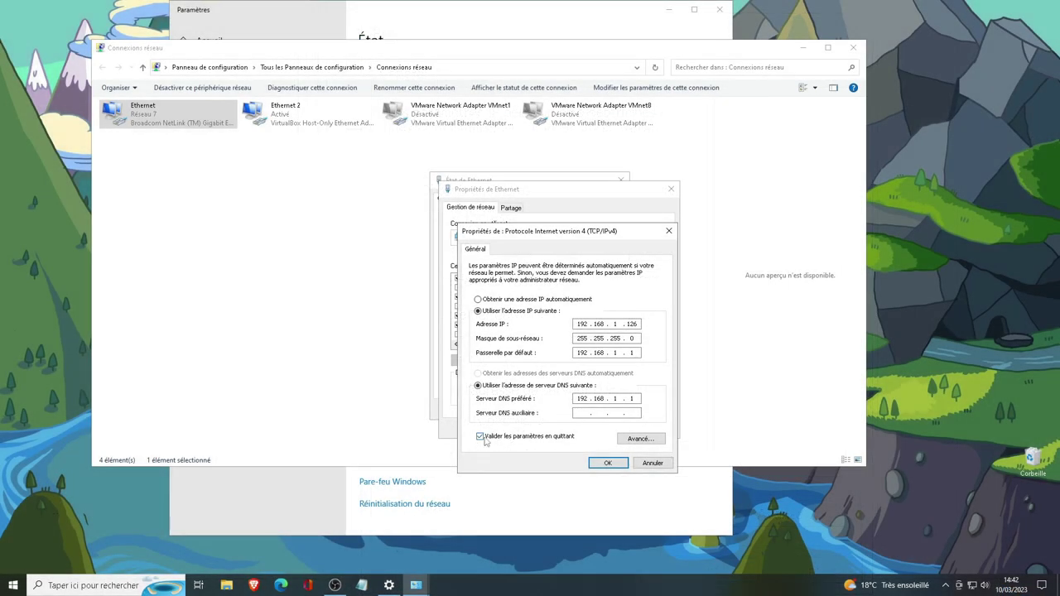
{"action": "left_click", "coordinate": [608, 463]}
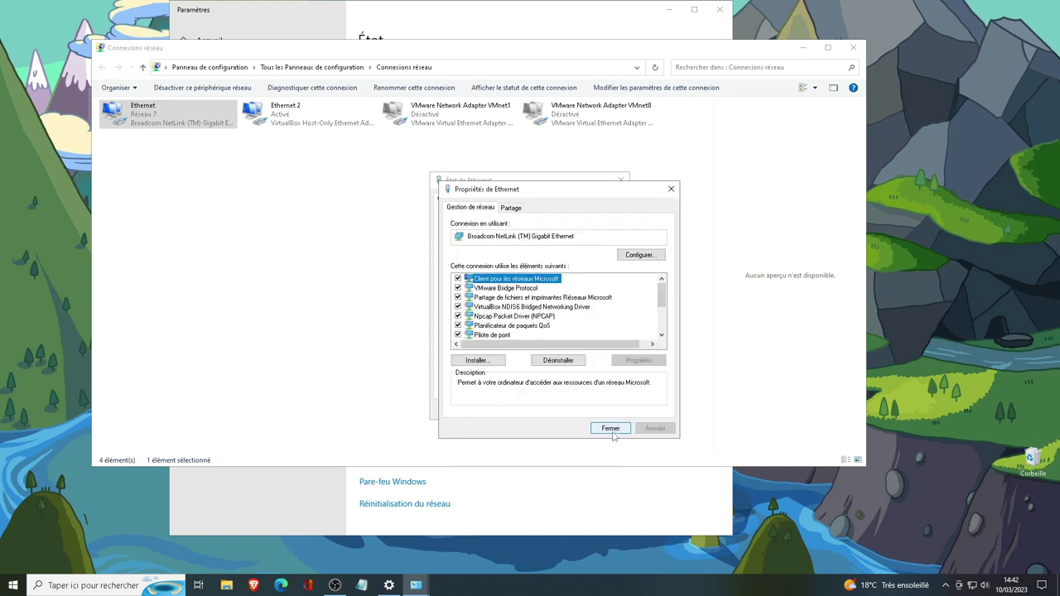
{"action": "left_click", "coordinate": [613, 430]}
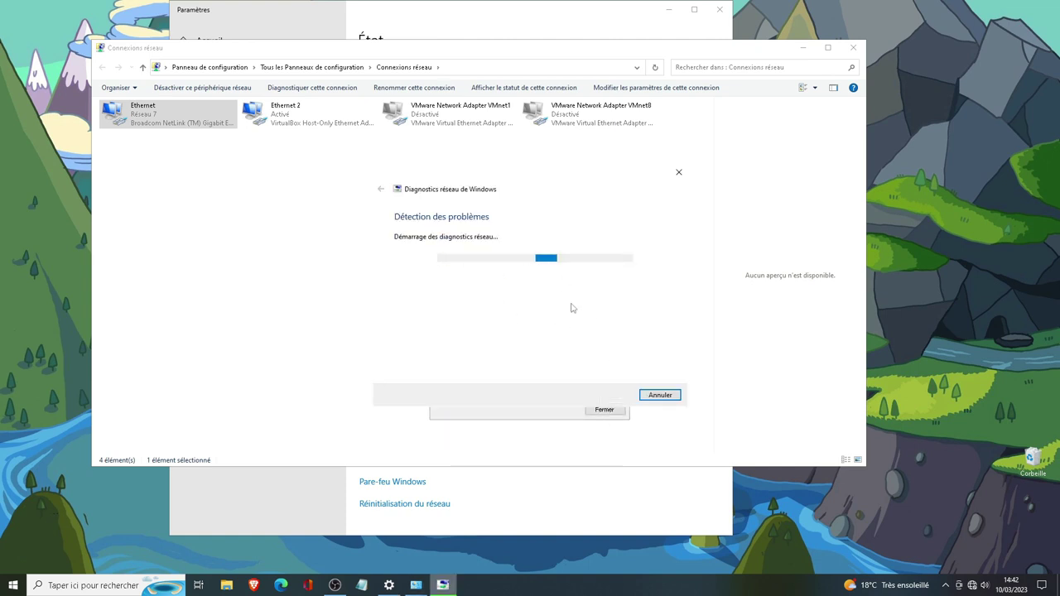
{"action": "left_click", "coordinate": [605, 410]}
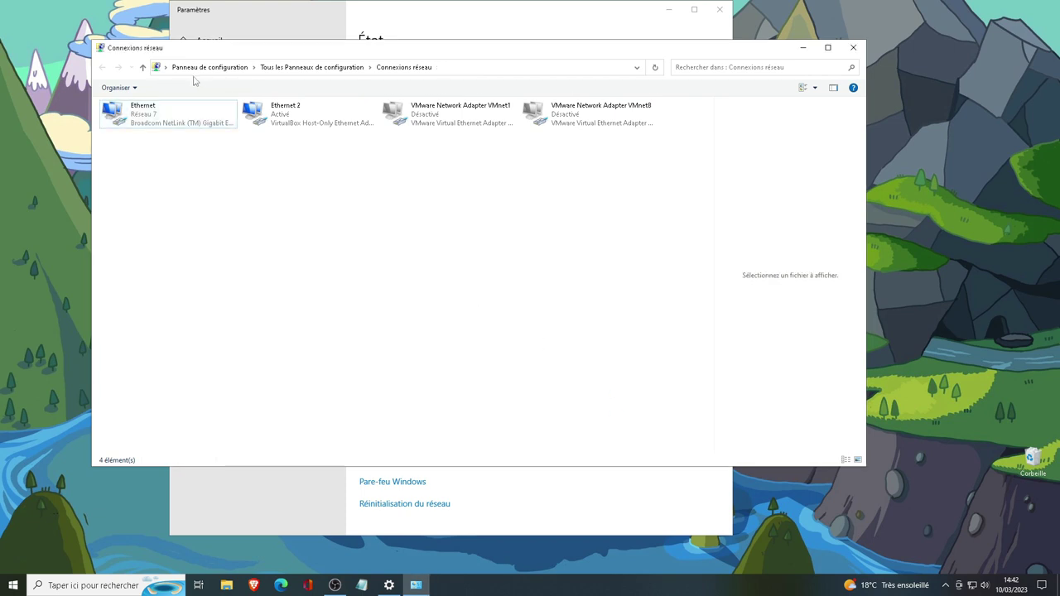
Step: Check the Ethernet connection details for the IPv4 address, subnet mask, default gateway and DHCP status
{"action": "double_click", "coordinate": [171, 113]}
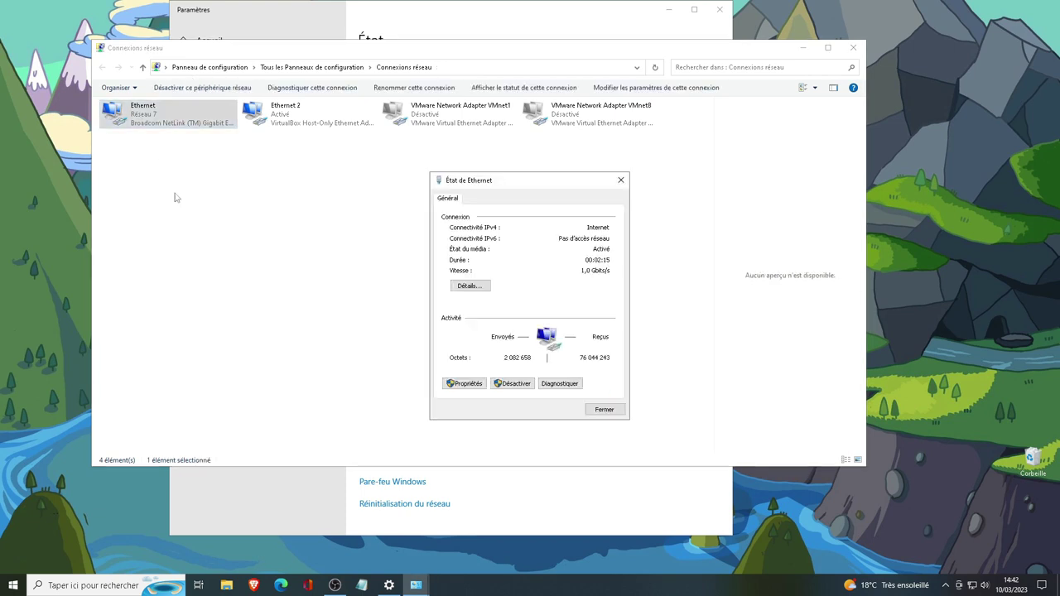
{"action": "left_click", "coordinate": [474, 287]}
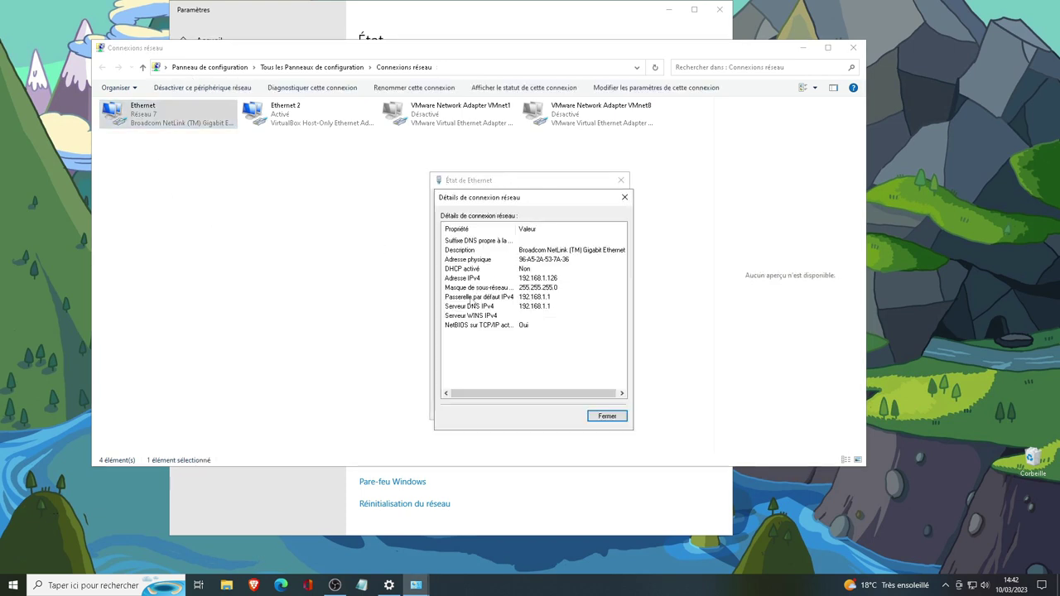
{"action": "left_click", "coordinate": [507, 280]}
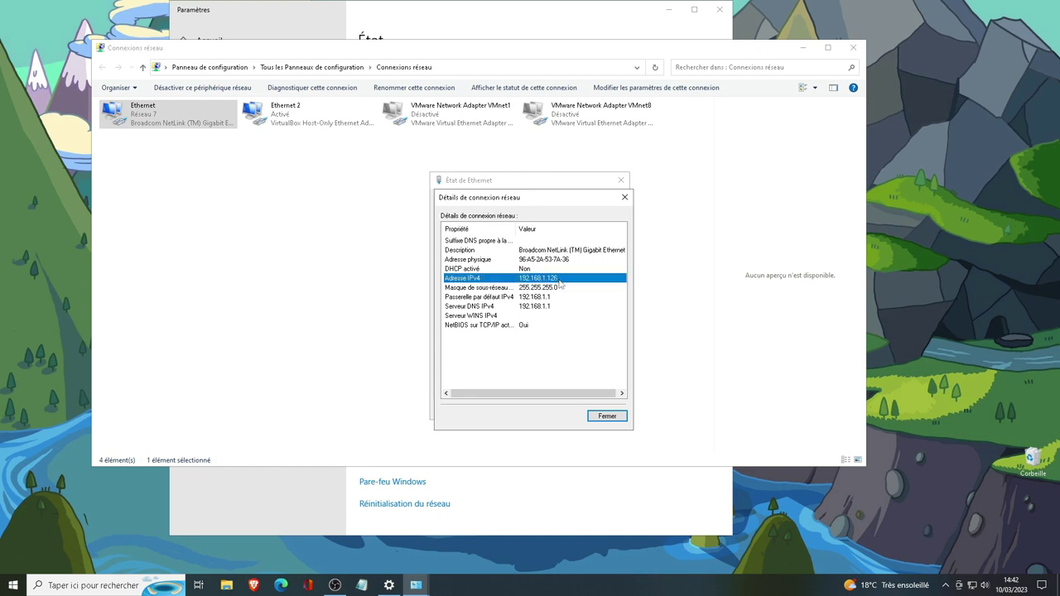
{"action": "key", "text": "Down"}
{"action": "key", "text": "Down"}
{"action": "key", "text": "Down"}
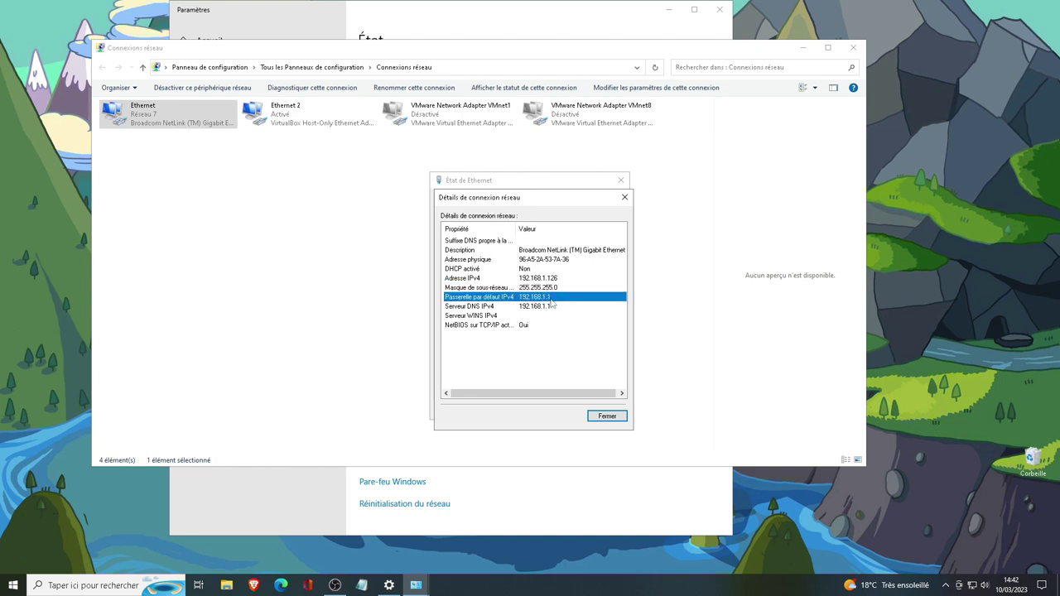
{"action": "left_click", "coordinate": [490, 269]}
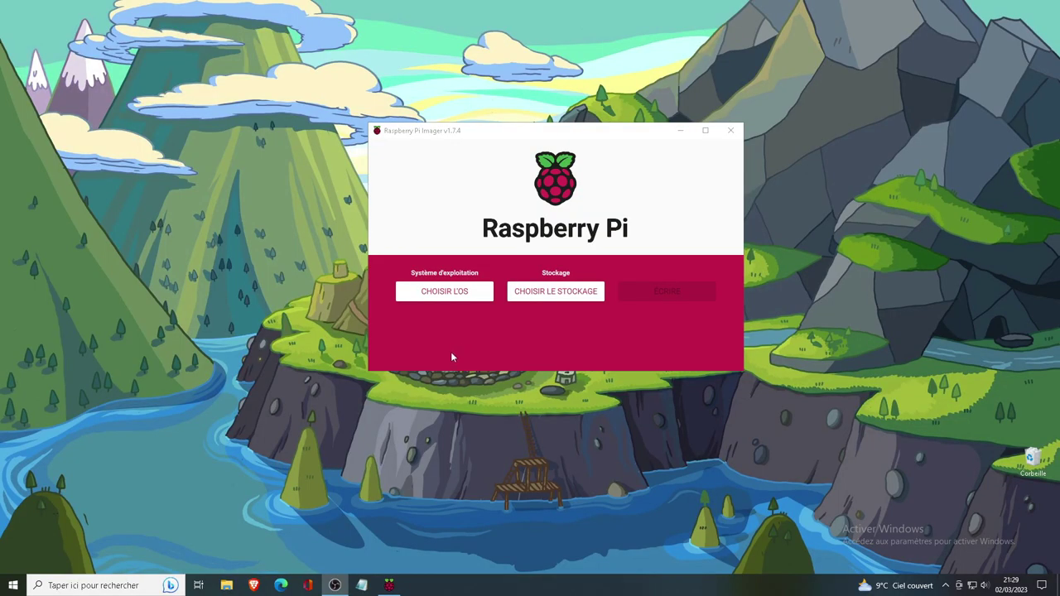
{"action": "left_click", "coordinate": [444, 295]}
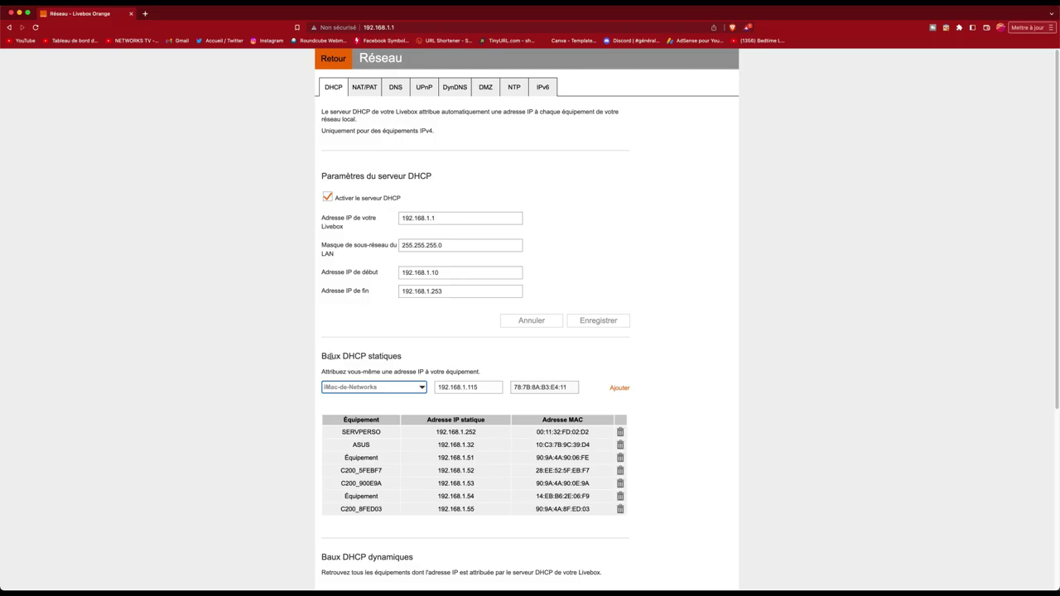
Step: Add a static DHCP lease for the raspberrypi device on the Livebox router
{"action": "left_click_drag", "start_coordinate": [327, 356], "coordinate": [397, 356]}
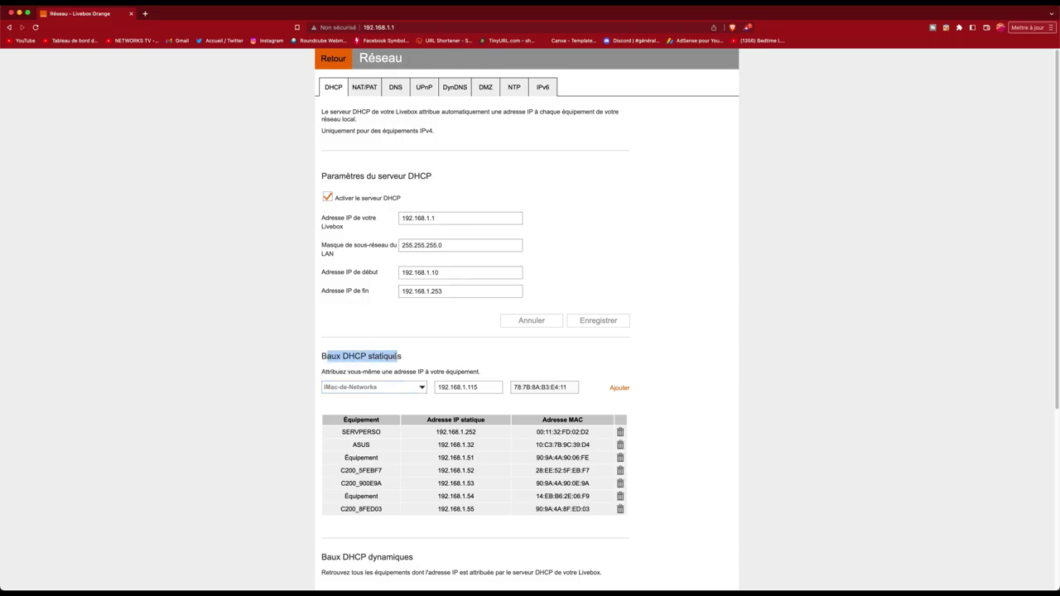
{"action": "left_click", "coordinate": [372, 386]}
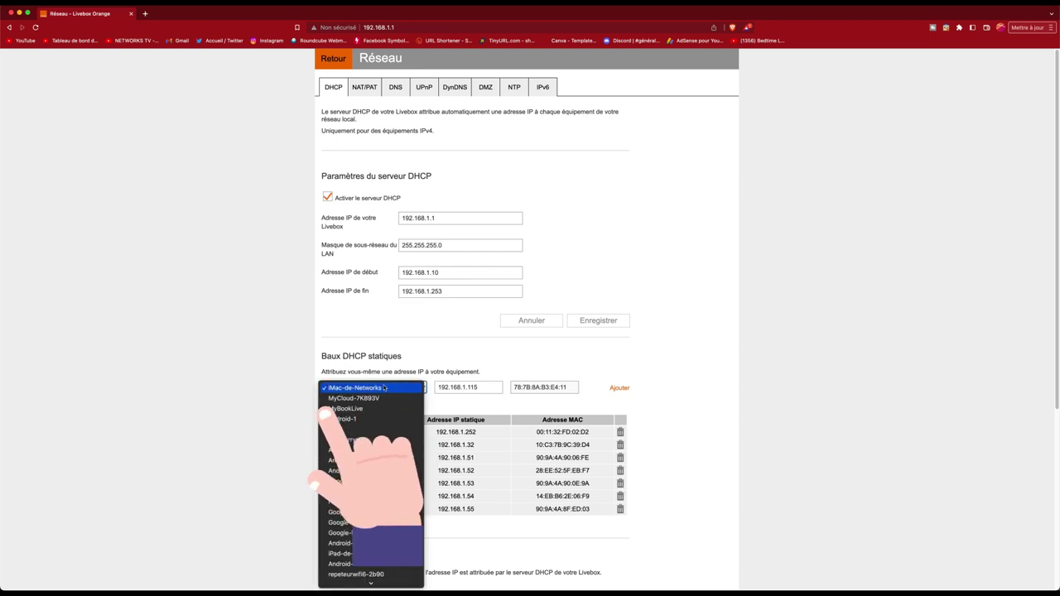
{"action": "left_click", "coordinate": [371, 438]}
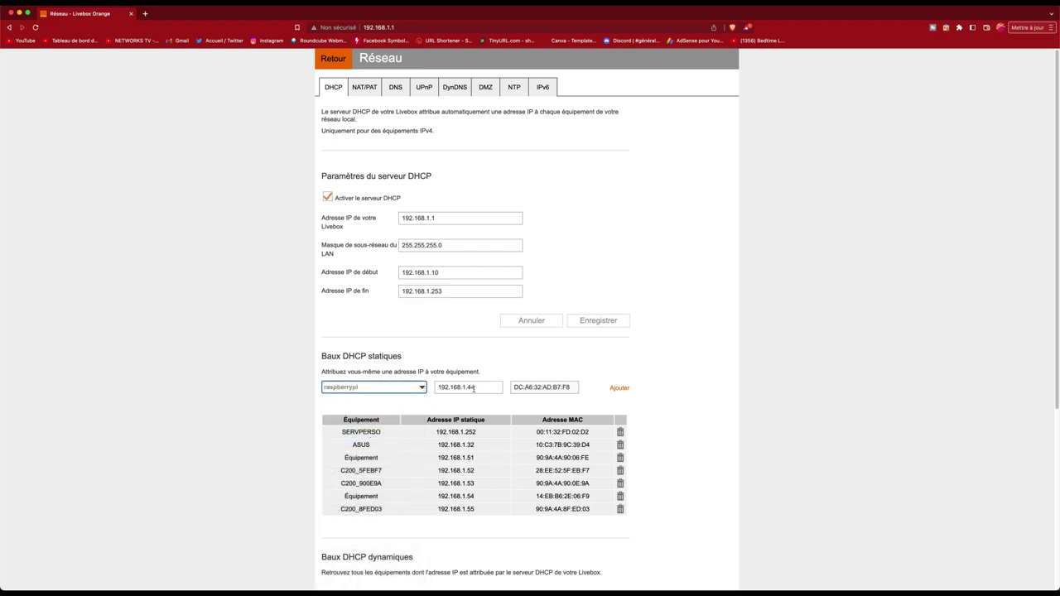
{"action": "left_click", "coordinate": [531, 392]}
{"action": "left_click", "coordinate": [622, 386]}
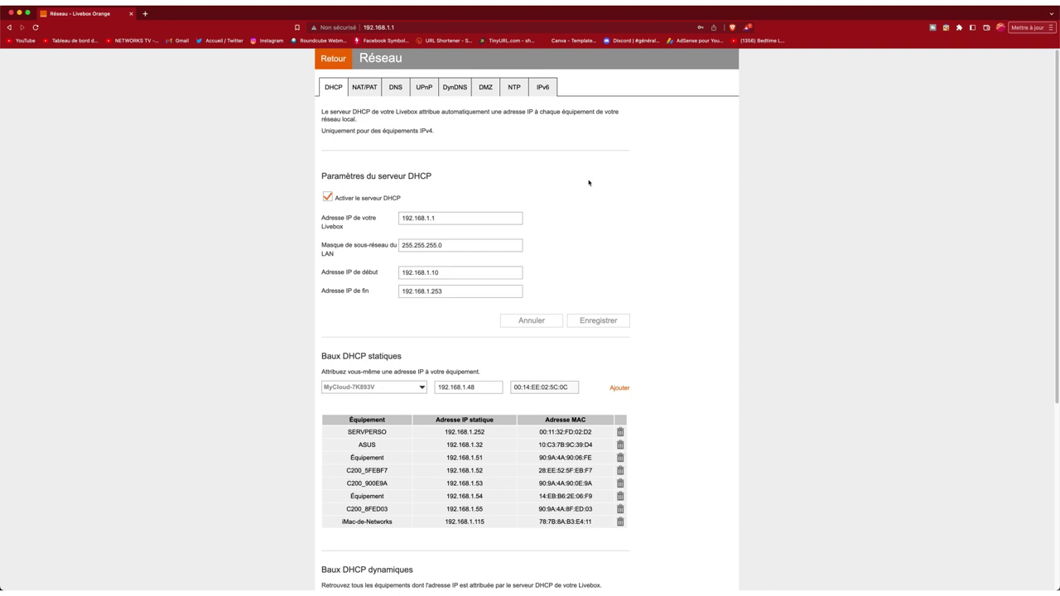
Step: Start a new custom NAT/PAT rule named web with internal port 80 and external port 80
{"action": "left_click", "coordinate": [364, 88]}
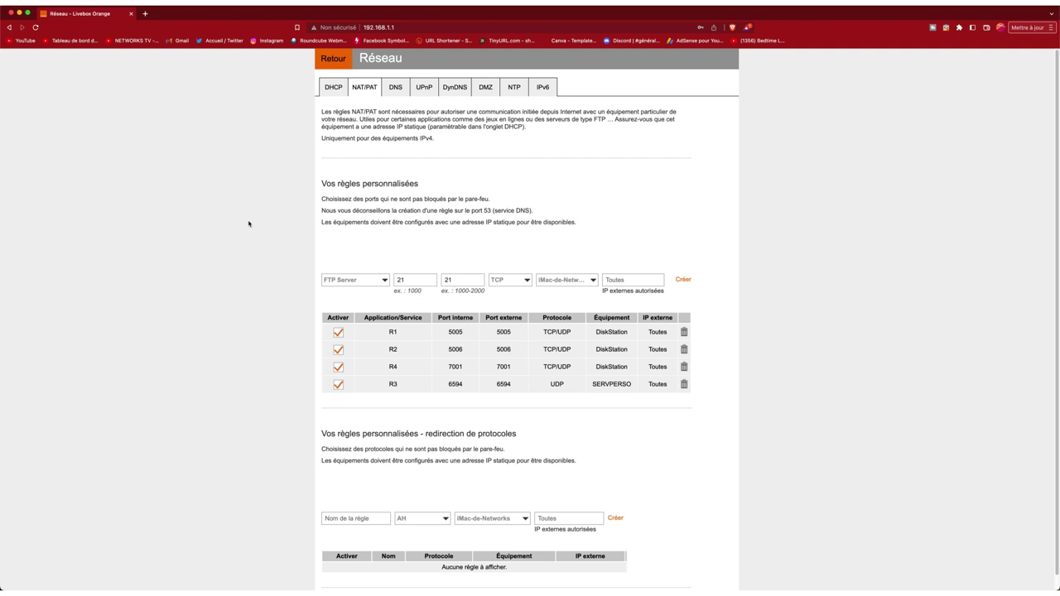
{"action": "left_click", "coordinate": [356, 280]}
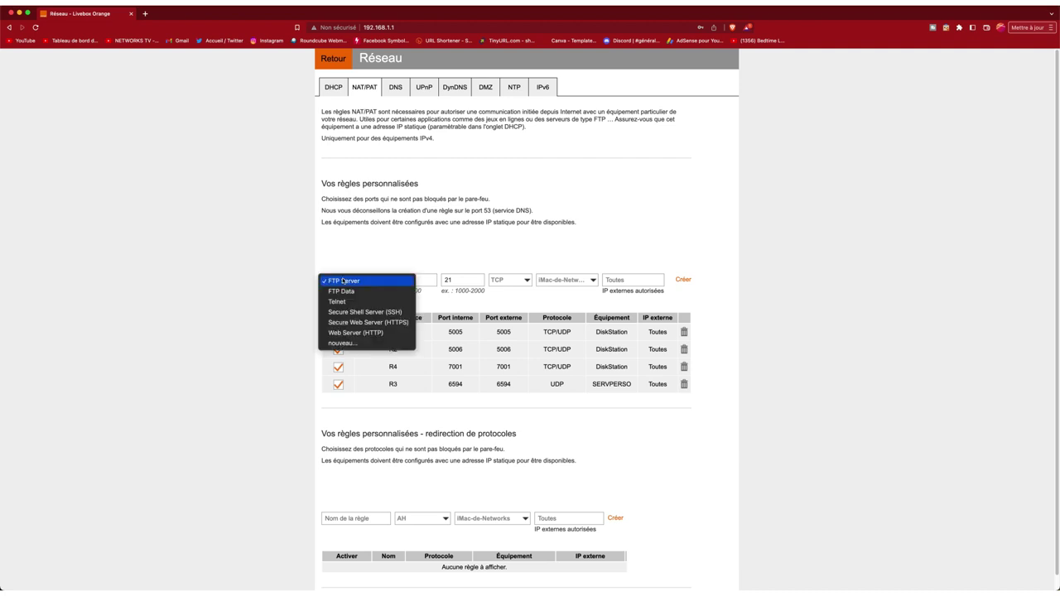
{"action": "left_click", "coordinate": [343, 343]}
{"action": "type", "text": "we"}
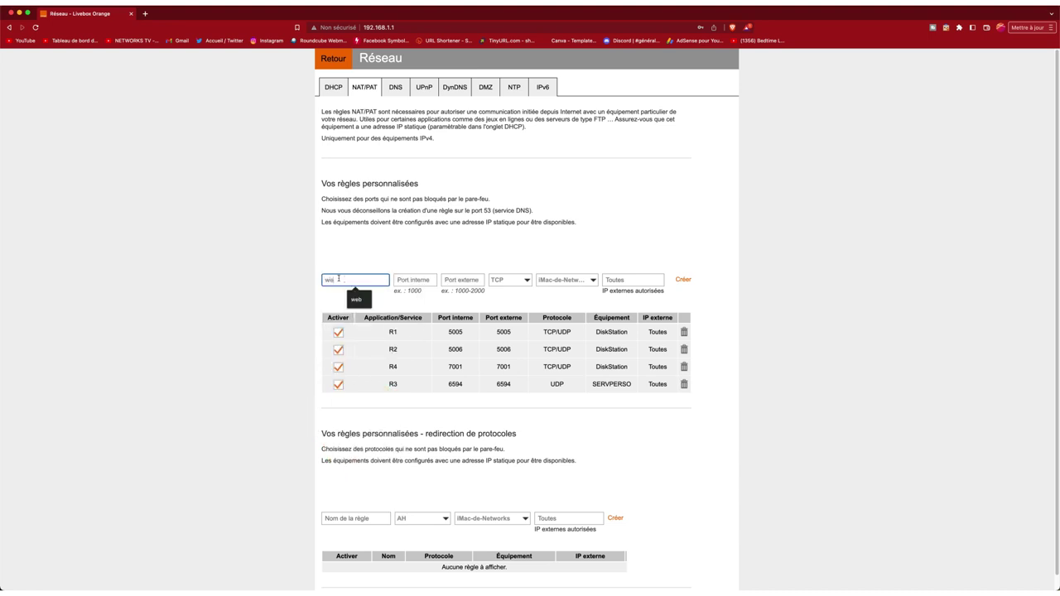
{"action": "type", "text": "bsi"}
{"action": "left_click", "coordinate": [400, 280]}
{"action": "type", "text": "80"}
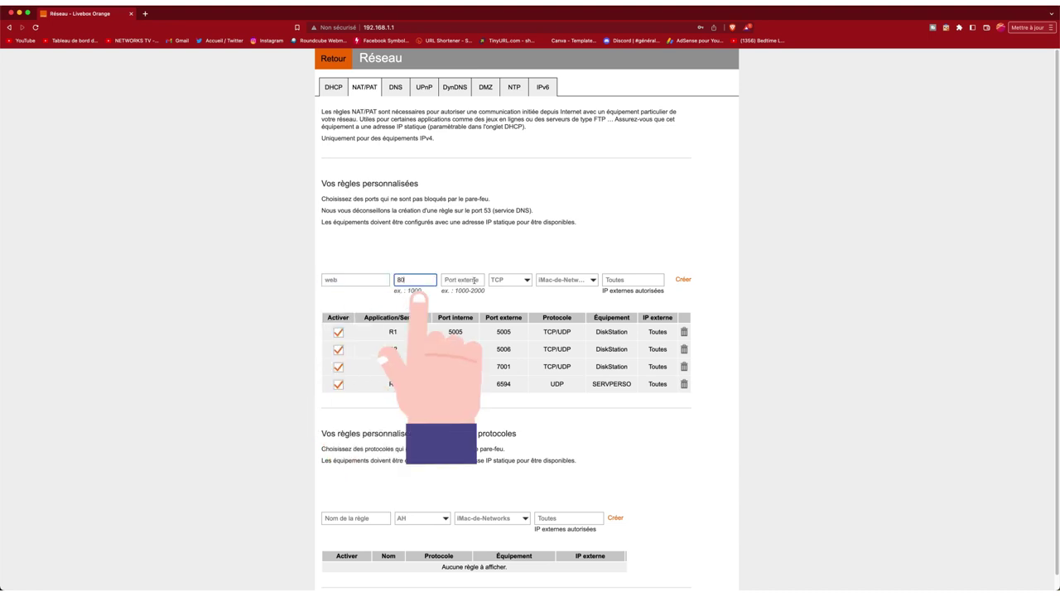
{"action": "left_click", "coordinate": [463, 280]}
{"action": "type", "text": "80"}
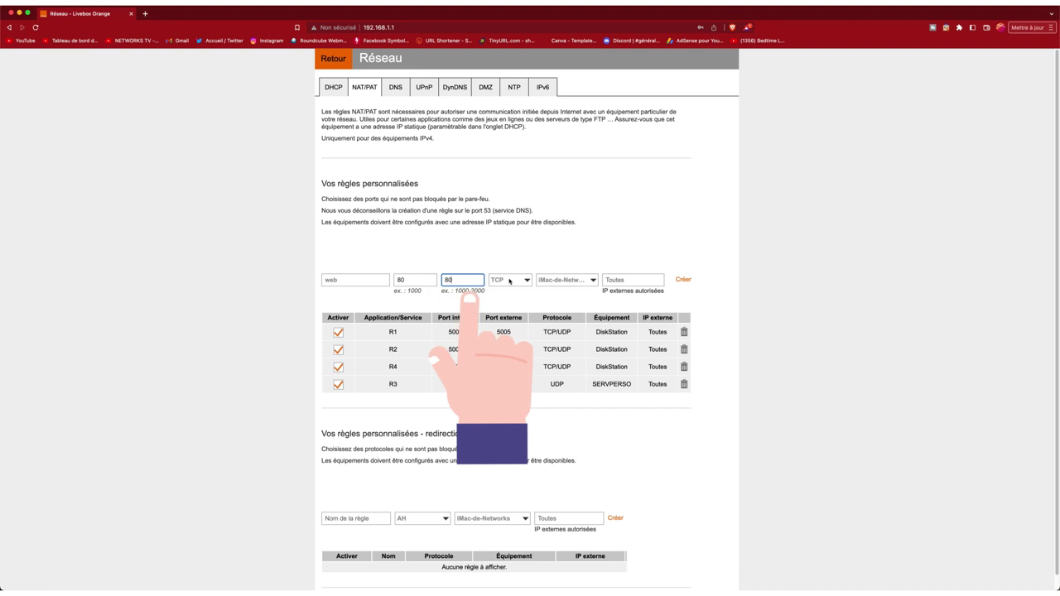
Step: Set the web rule's protocol to TCP/UDP and its device to raspberrypi, and create the rule
{"action": "left_click", "coordinate": [508, 281]}
{"action": "left_click", "coordinate": [509, 292]}
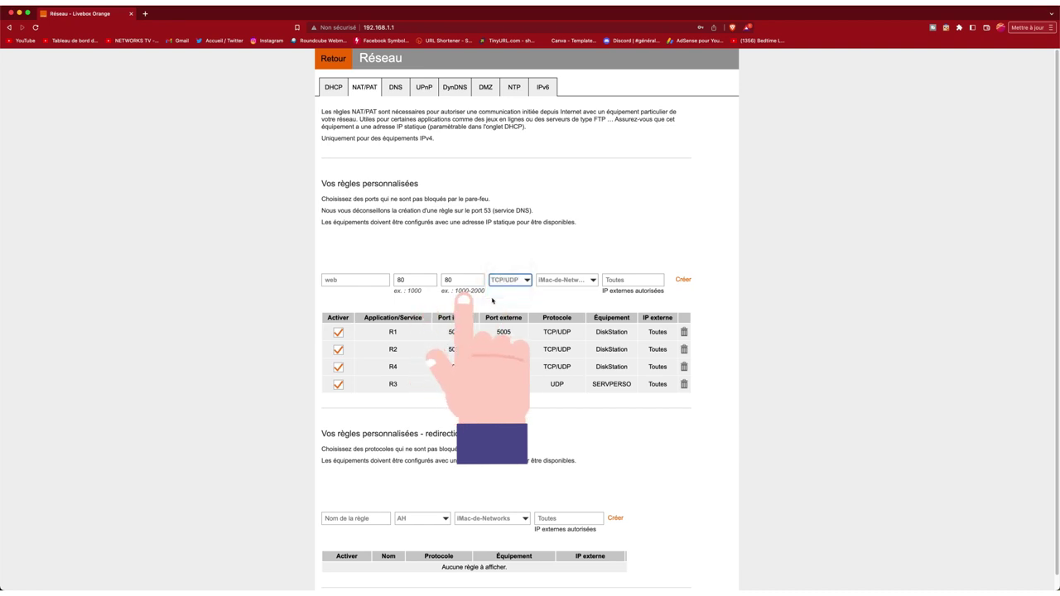
{"action": "left_click", "coordinate": [584, 280]}
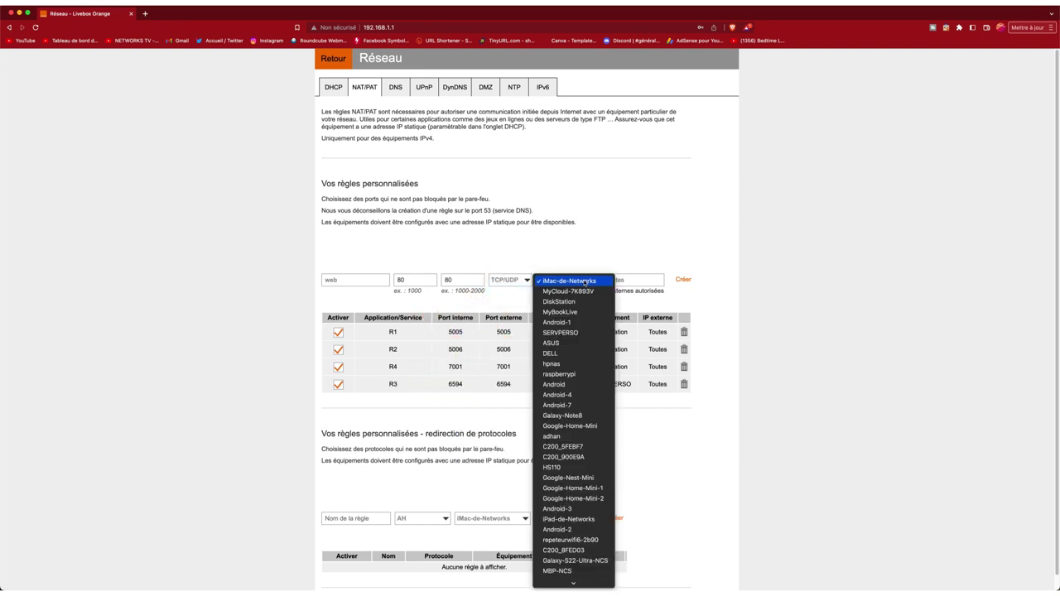
{"action": "left_click", "coordinate": [559, 373]}
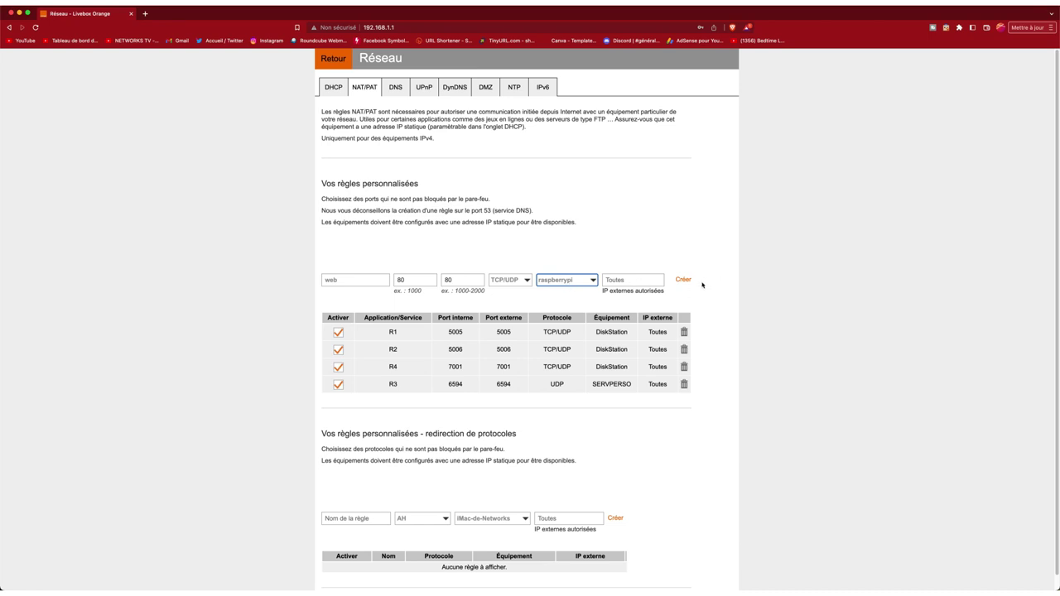
{"action": "left_click", "coordinate": [683, 280]}
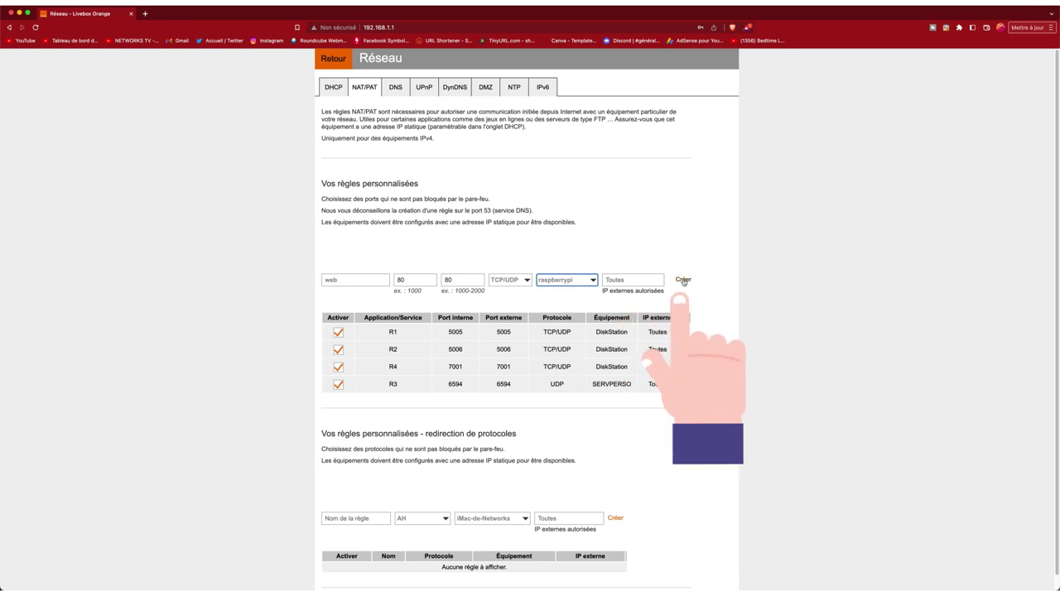